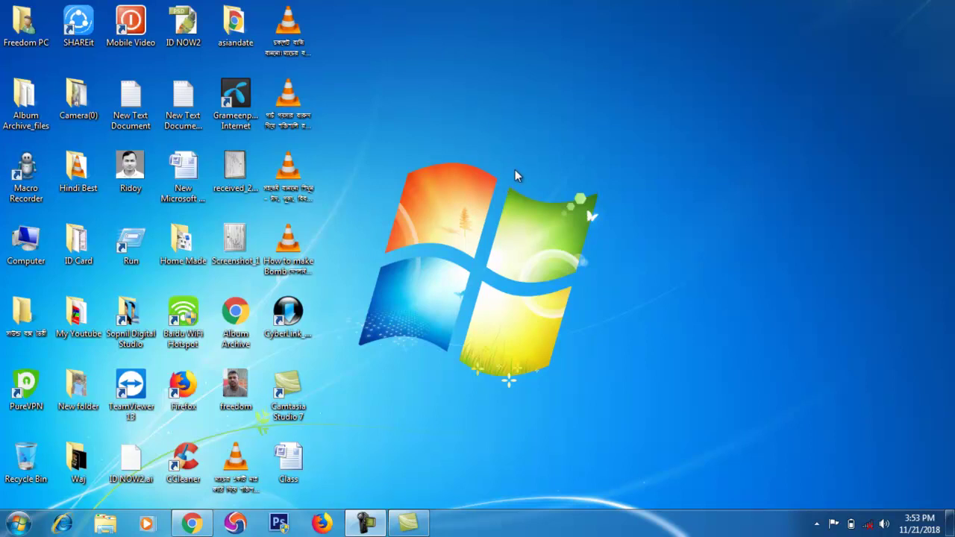
right_click(498, 57)
click(533, 95)
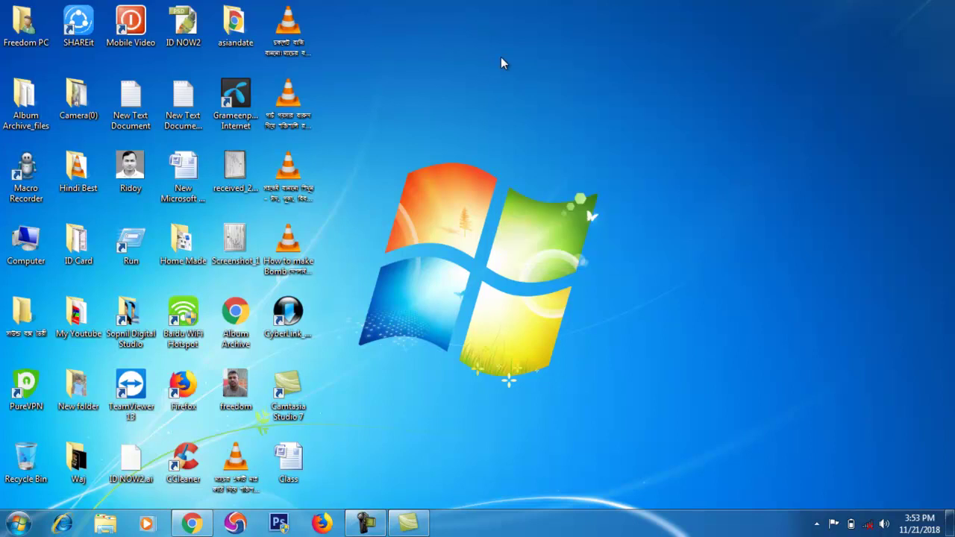
right_click(518, 53)
click(581, 92)
Open the Editing SoftWARE folder on the AUDIO (D:) drive and inspect the Typing Master Pro archive.
click(30, 241)
double_click(30, 240)
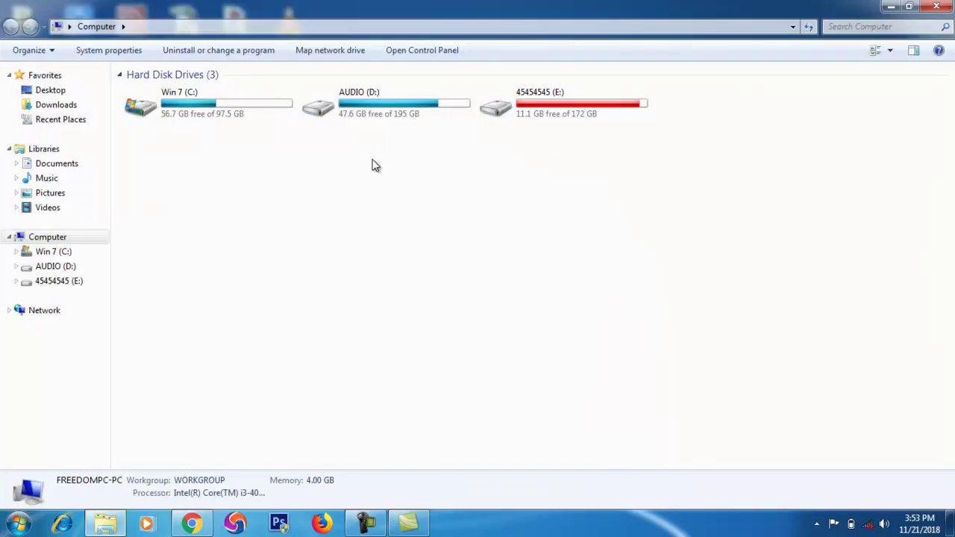
double_click(371, 106)
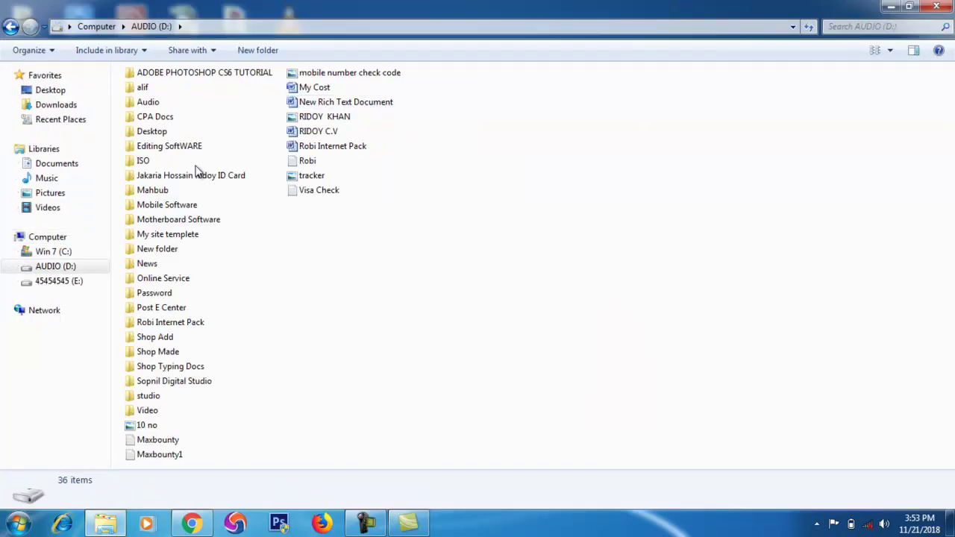
double_click(192, 147)
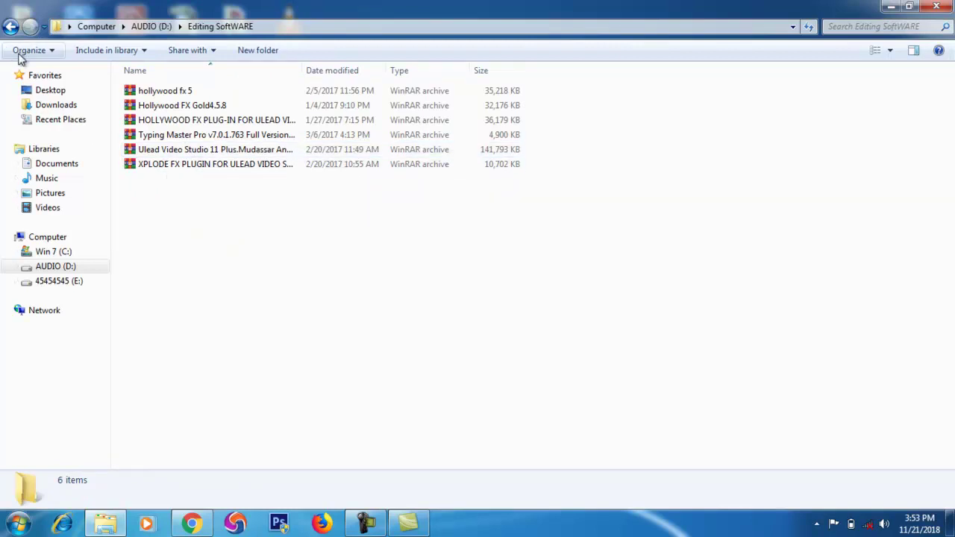
click(12, 27)
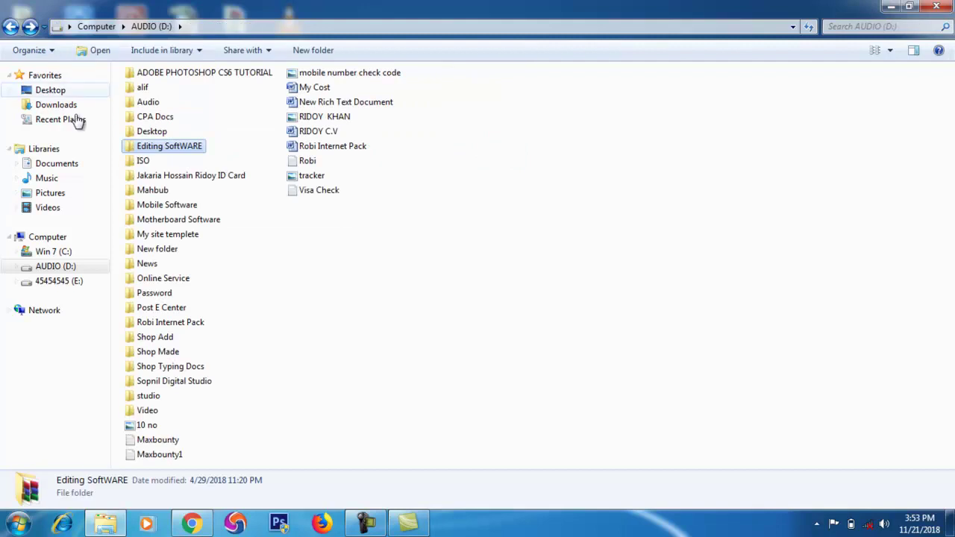
double_click(162, 148)
click(177, 138)
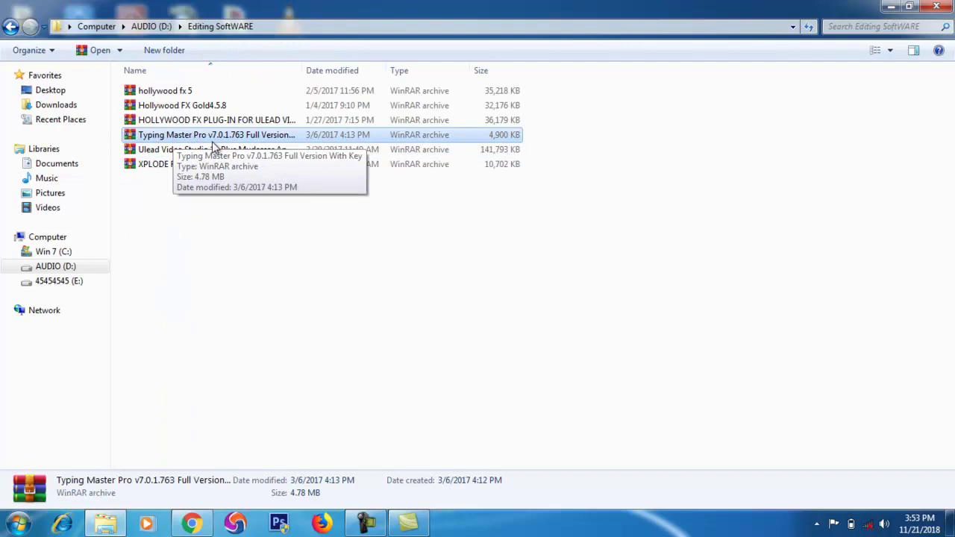
Look through the Mobile Software folder and the All Driver subfolder of Motherboard Software on the AUDIO (D:) drive.
click(10, 27)
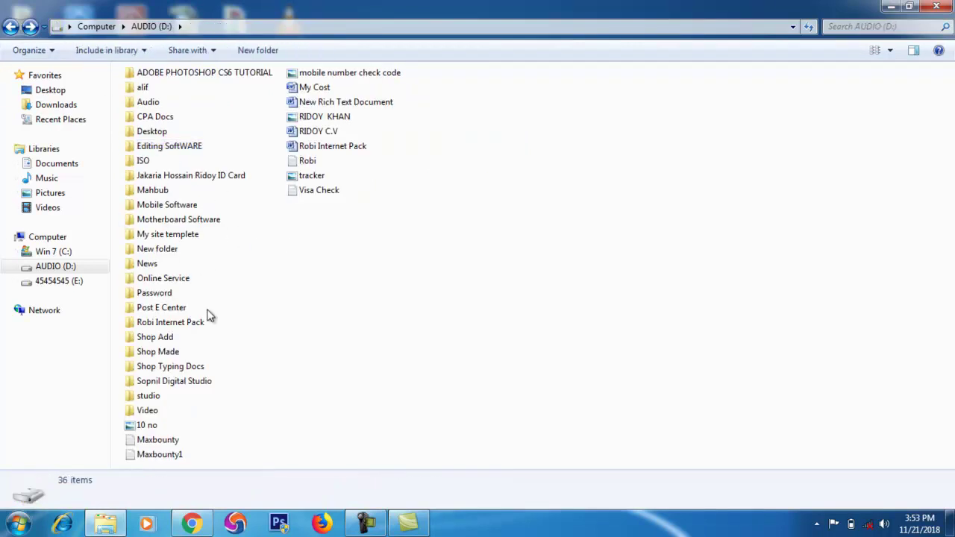
click(179, 218)
double_click(175, 204)
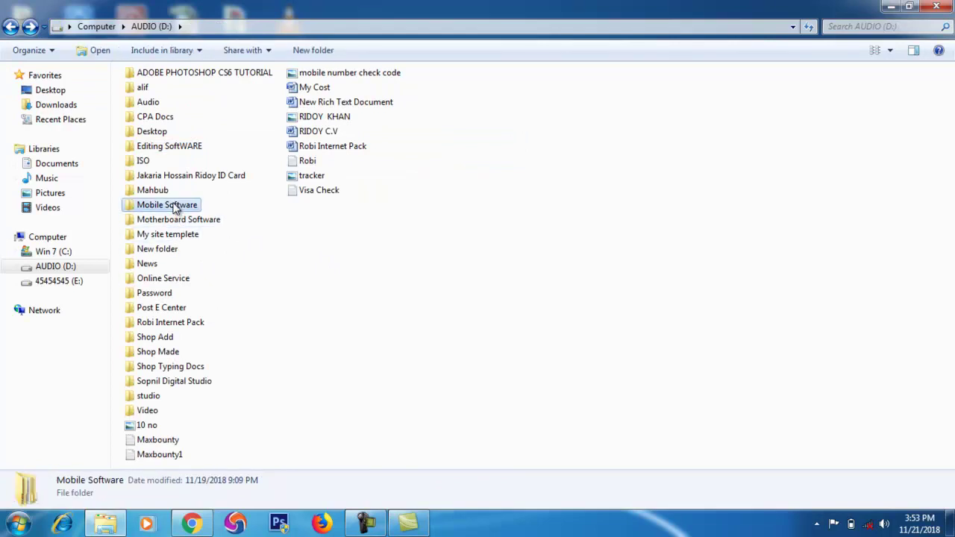
click(10, 26)
click(167, 219)
double_click(167, 219)
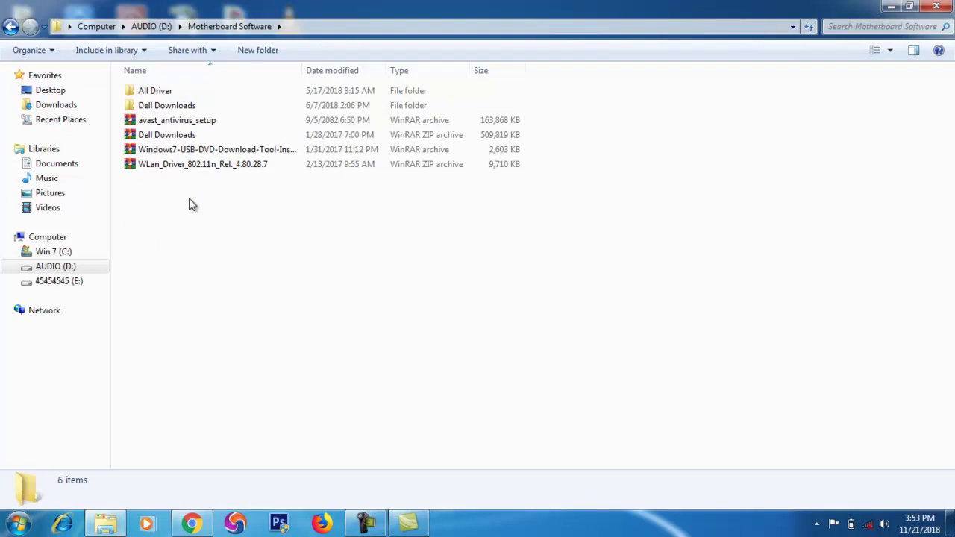
double_click(160, 89)
double_click(165, 91)
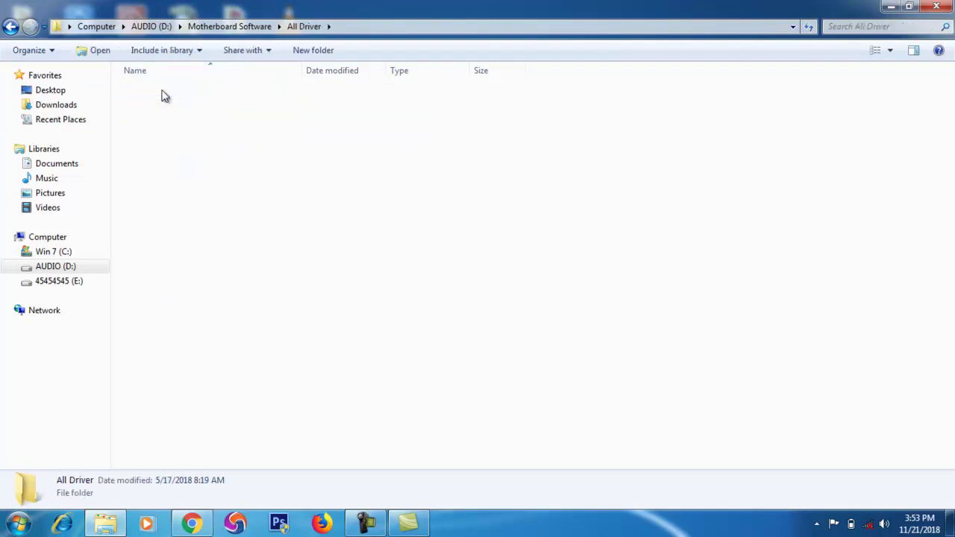
click(9, 27)
click(10, 27)
click(9, 27)
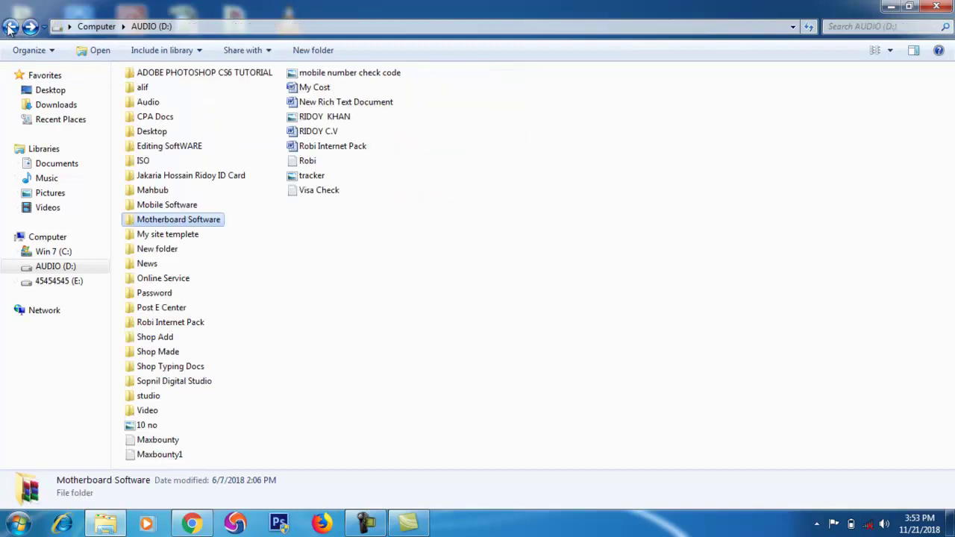
Extract the avast_antivirus_setup archive in the Motherboard Software folder to D:\Motherboard Software\avast_antivirus_setup.
click(31, 28)
click(190, 124)
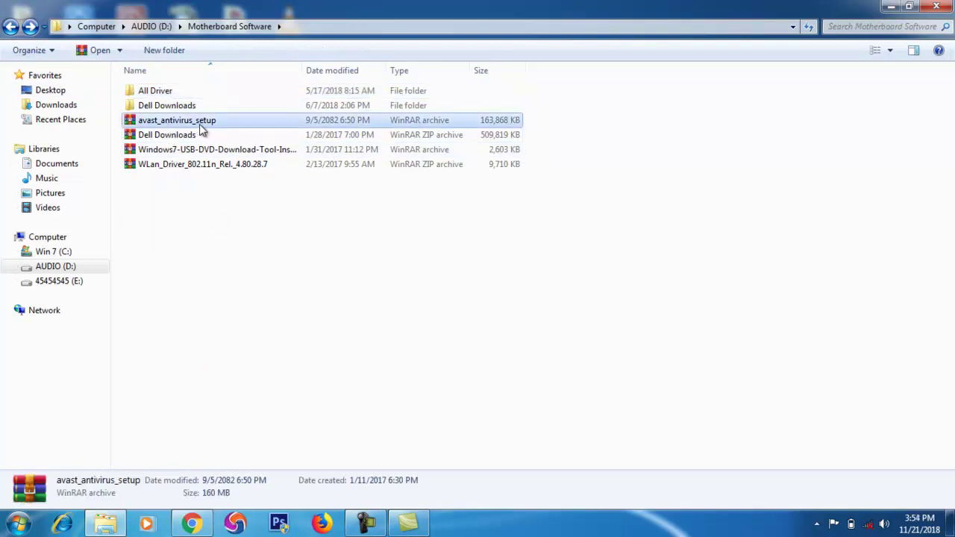
right_click(199, 121)
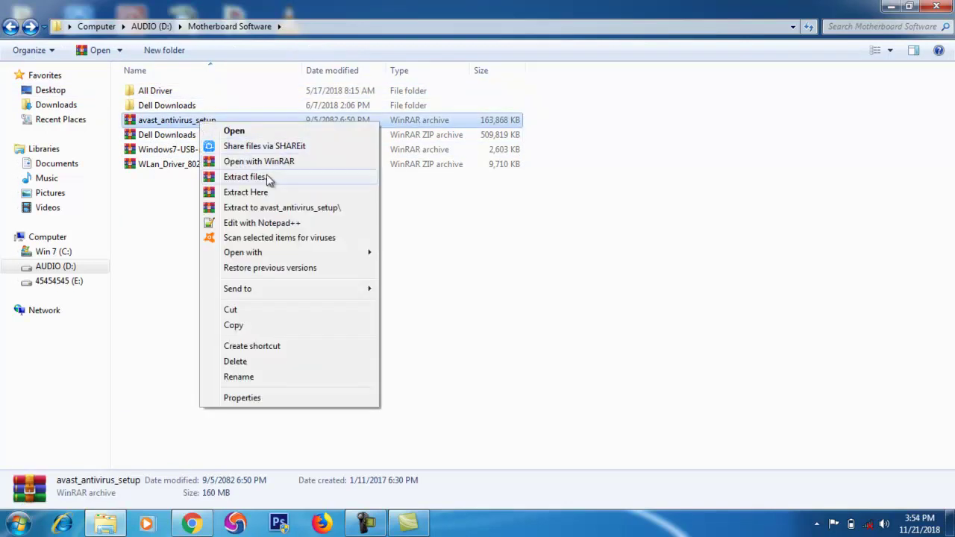
click(269, 177)
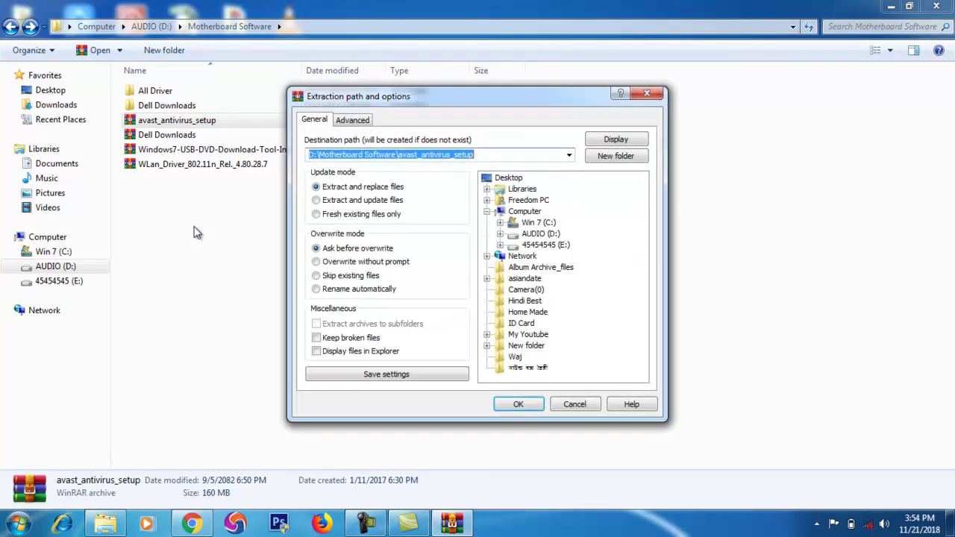
click(519, 405)
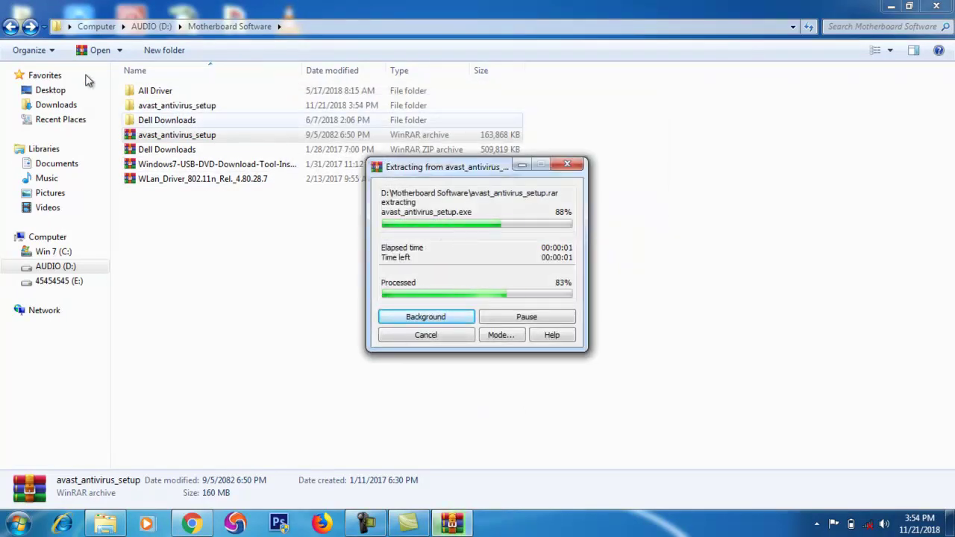
Try to run avast_antivirus_setup from the extracted folder, including as administrator, and dismiss the installer.
double_click(183, 105)
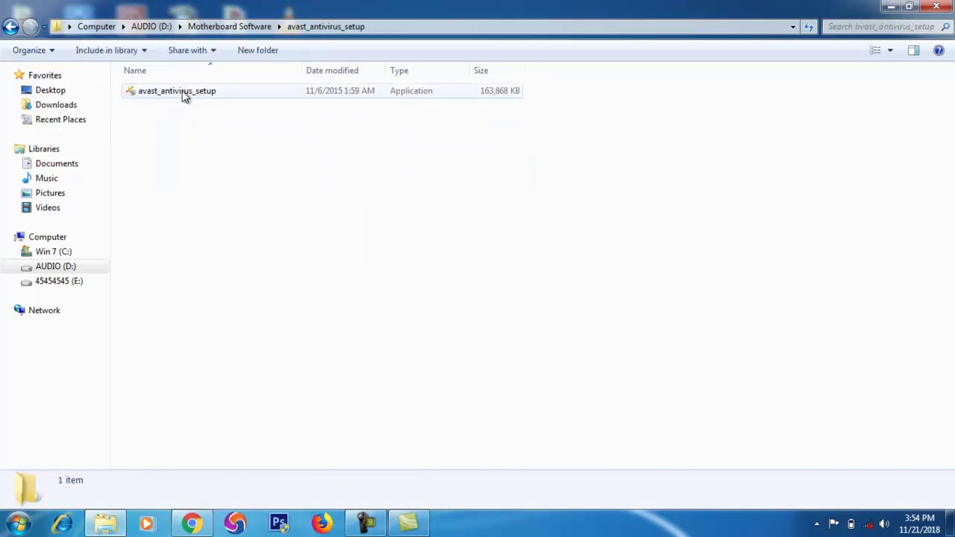
double_click(185, 94)
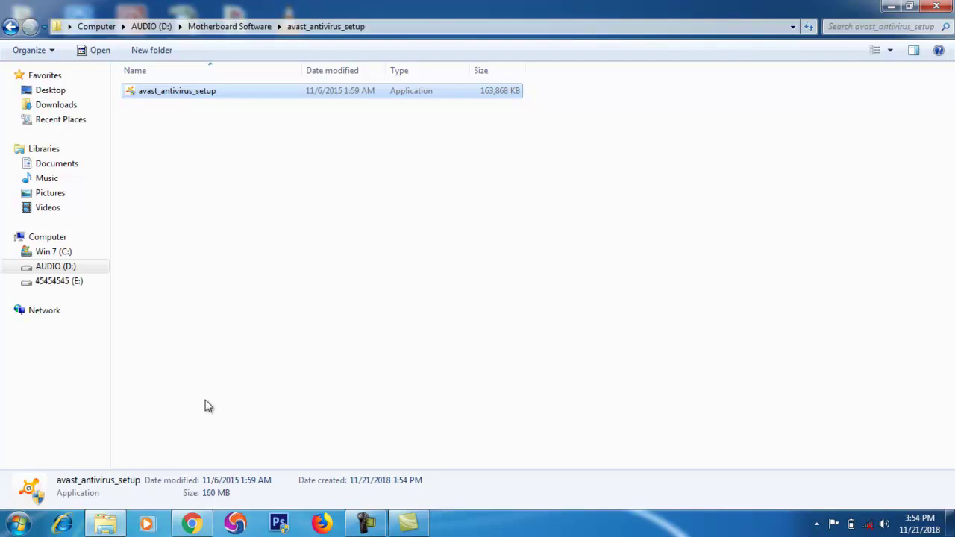
click(241, 200)
click(209, 91)
right_click(218, 95)
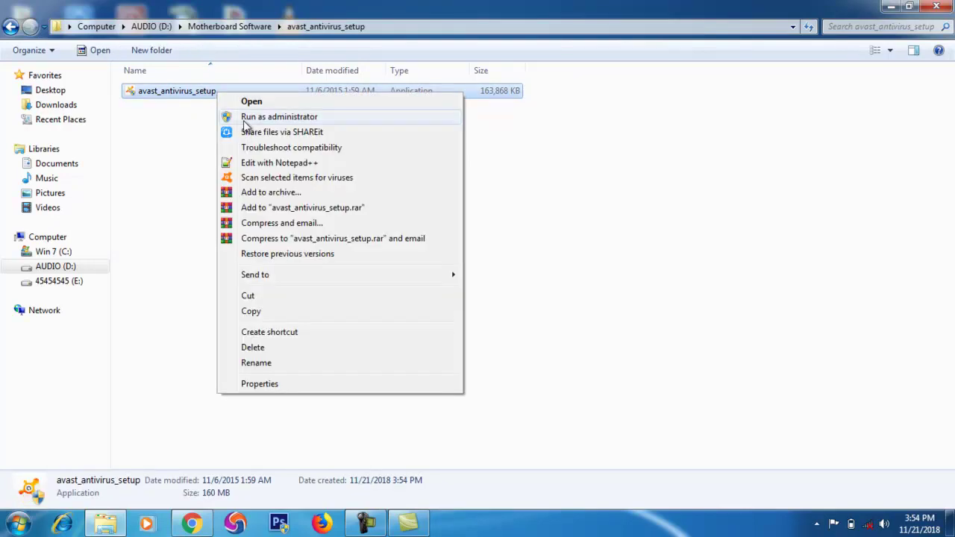
click(255, 120)
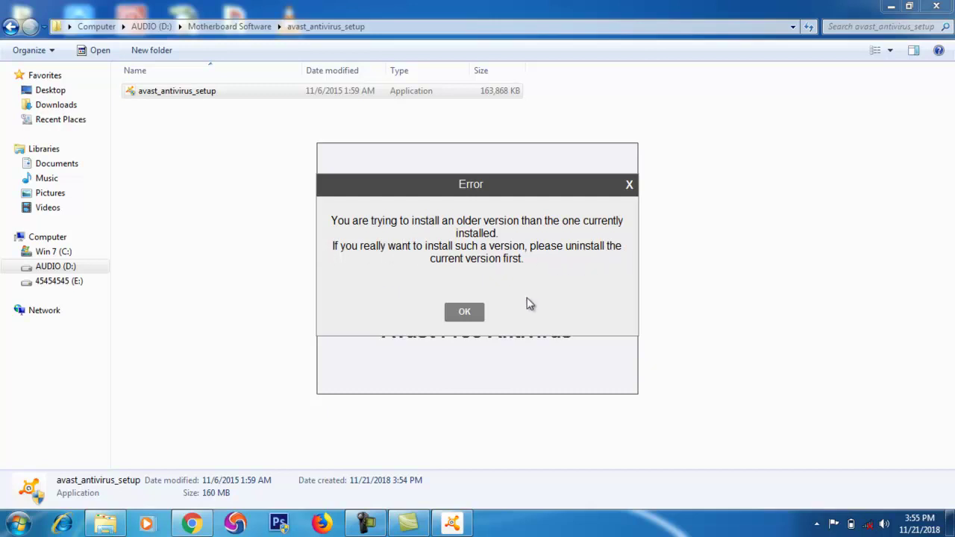
click(464, 314)
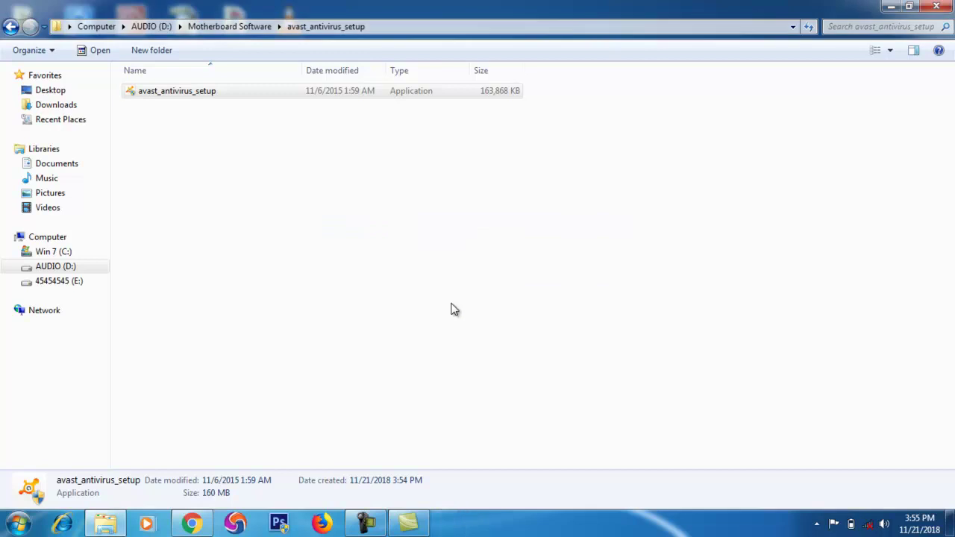
Go back to the AUDIO (D:) drive, check its Desktop folder for other installers, and return to the Windows desktop.
click(364, 186)
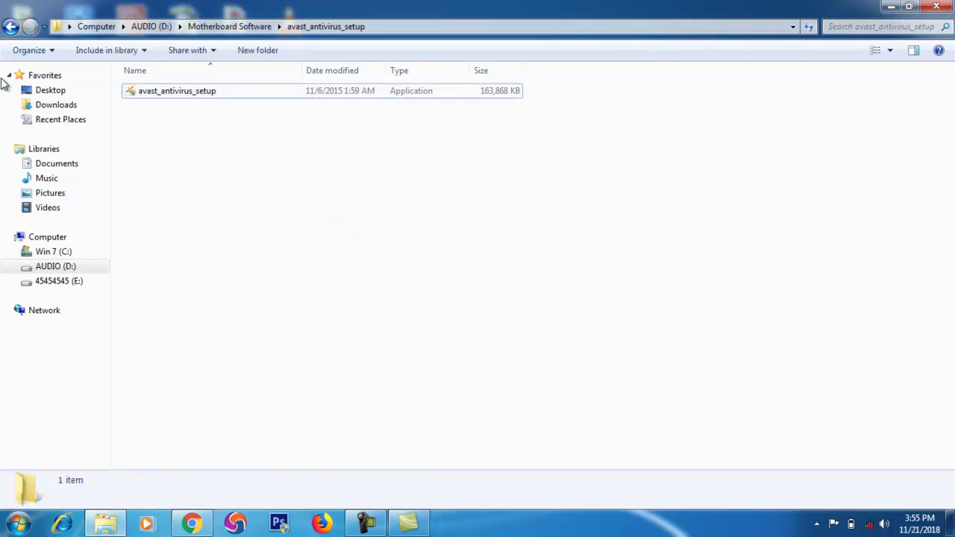
click(12, 26)
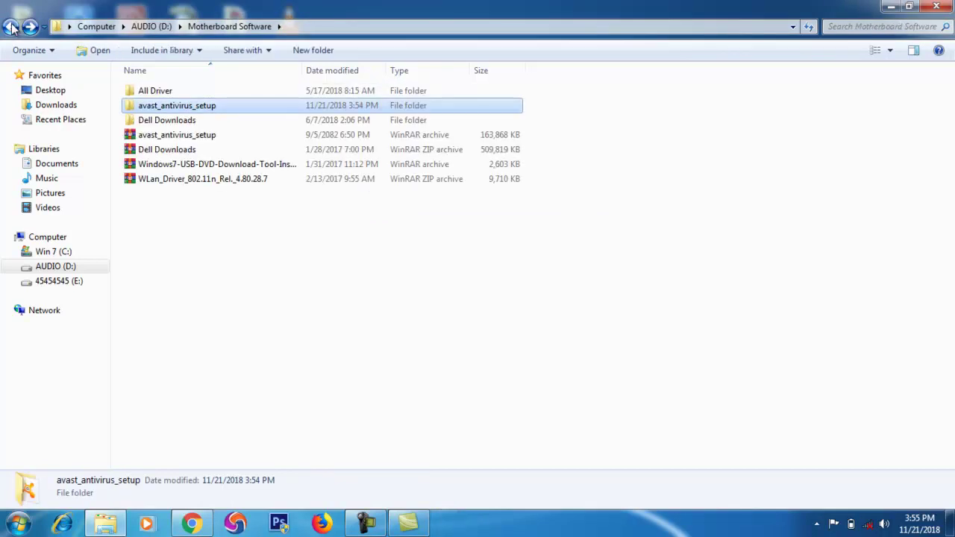
click(12, 27)
click(11, 27)
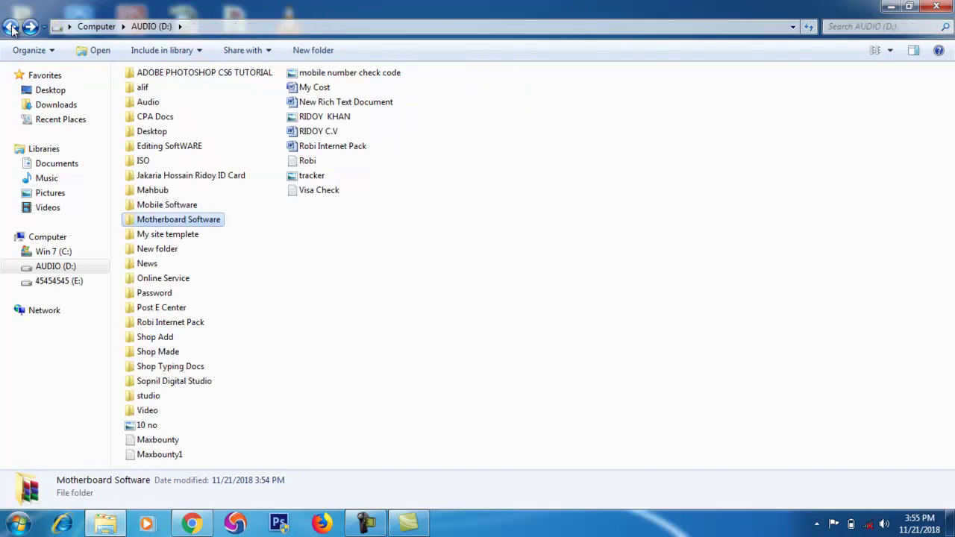
double_click(133, 132)
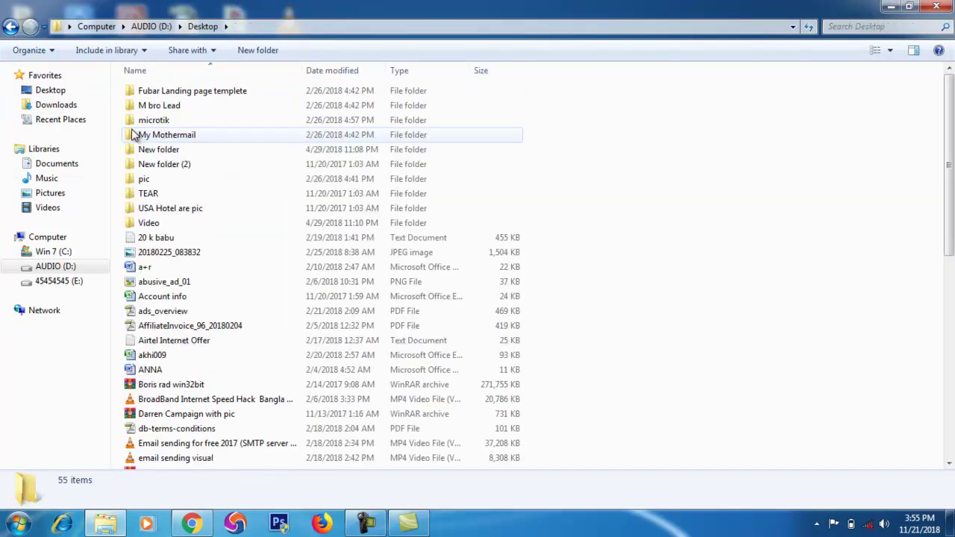
click(12, 27)
click(168, 153)
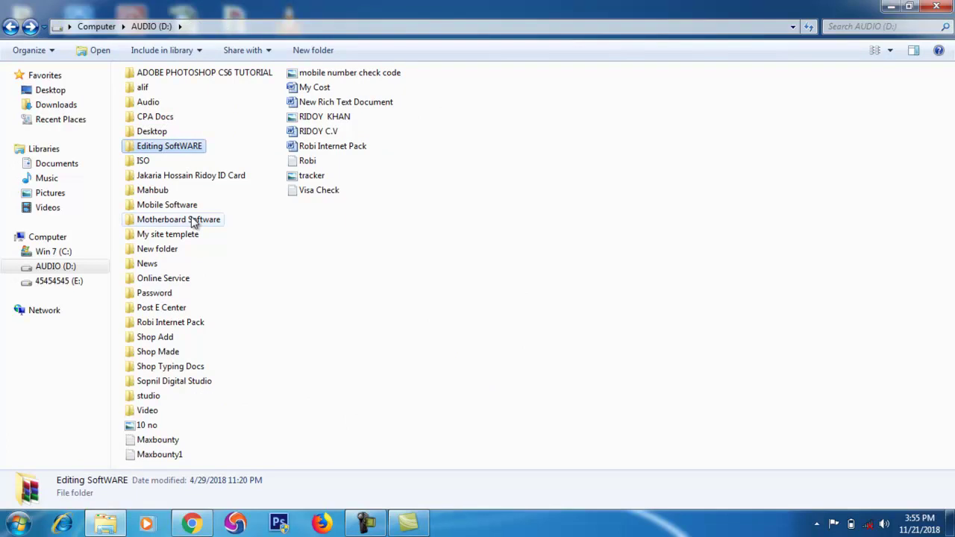
key(super+d)
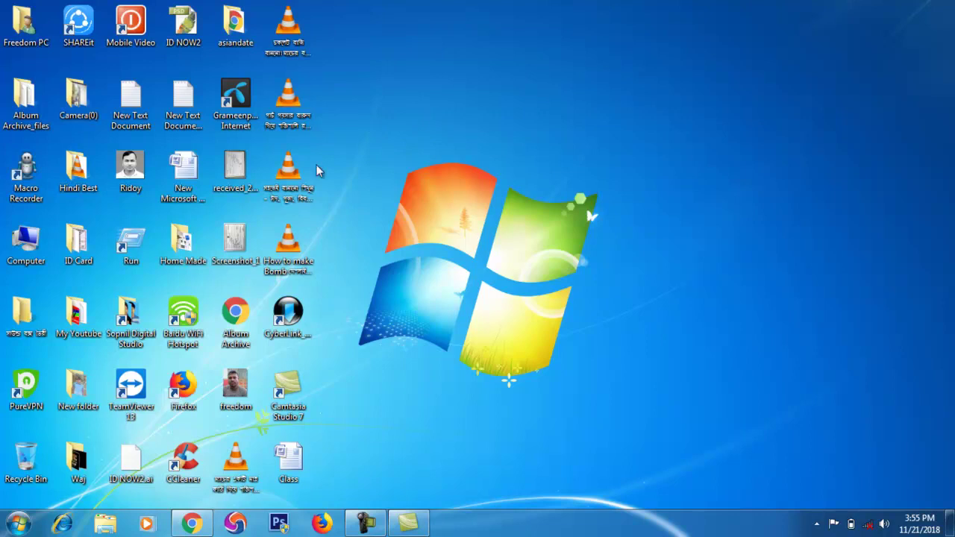
Check the Home Made folder on the desktop and open the Computer Software folder inside New folder.
double_click(191, 240)
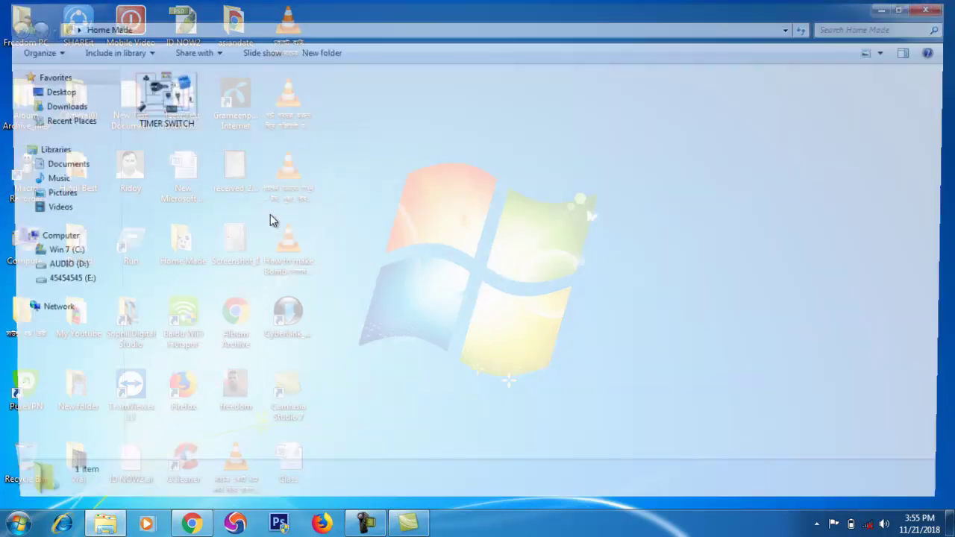
click(937, 9)
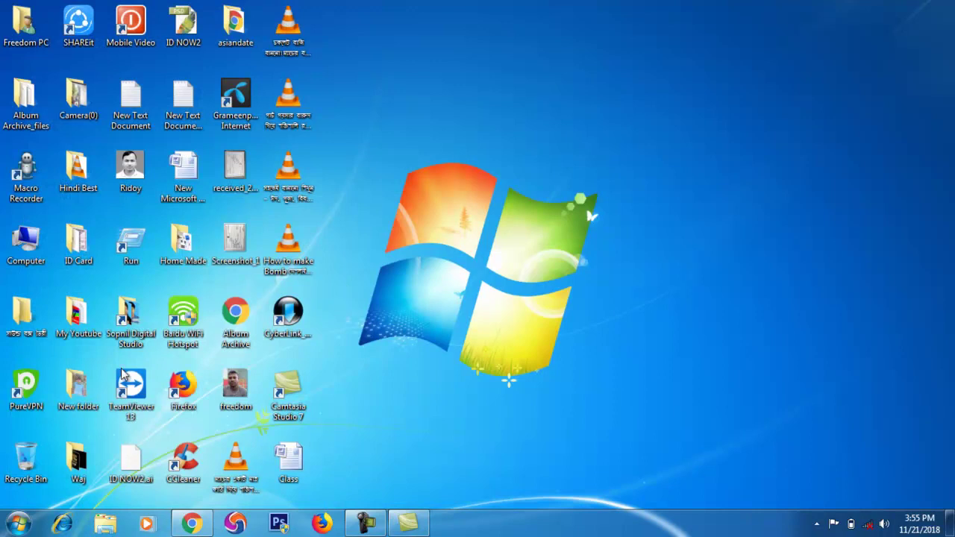
double_click(77, 386)
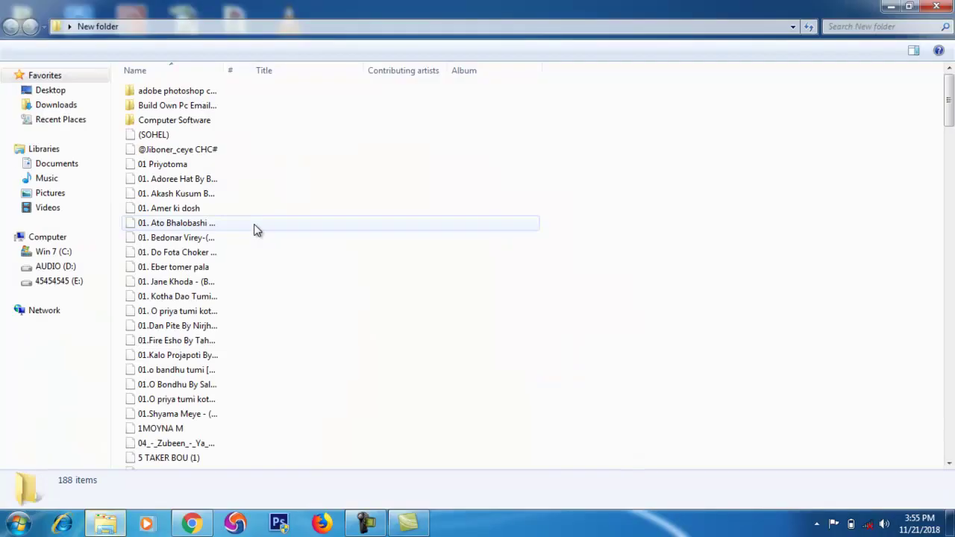
double_click(198, 123)
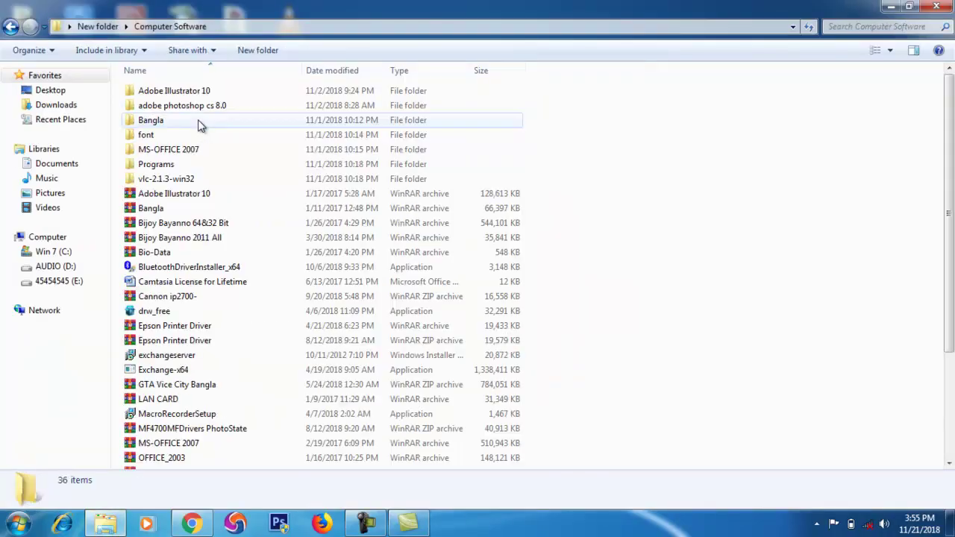
right_click(654, 196)
click(711, 253)
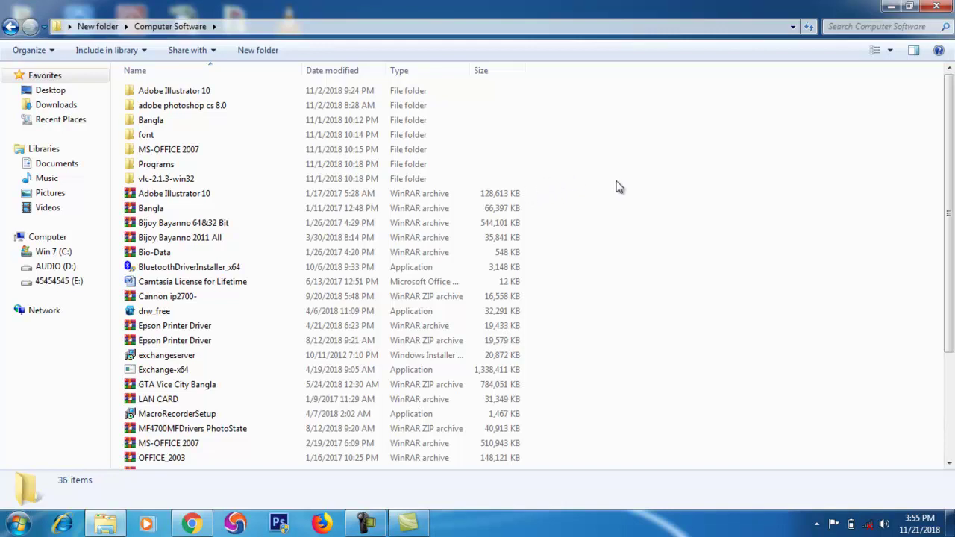
Try to install TeamViewer from TeamViewer_Setup in the Programs folder, retry once, cancel, and return to Computer Software.
double_click(187, 166)
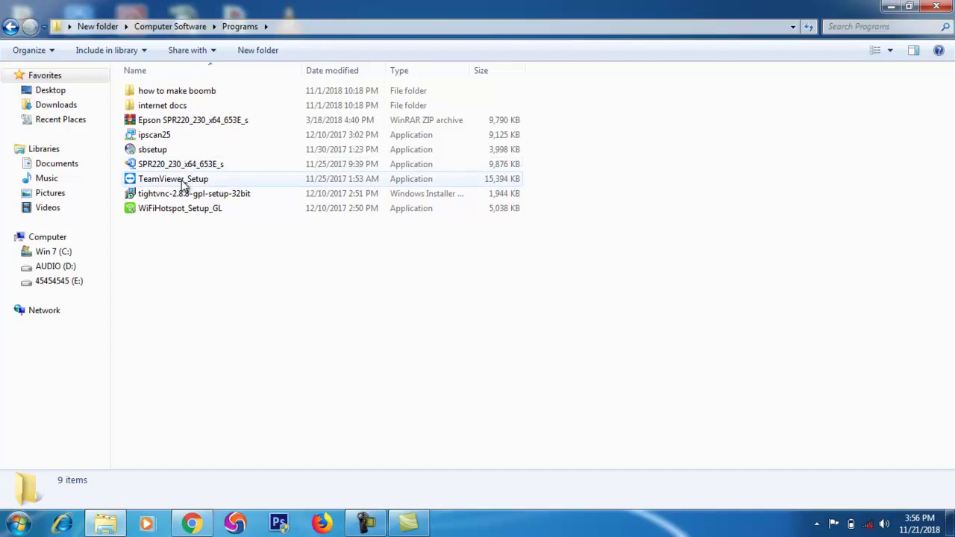
double_click(183, 185)
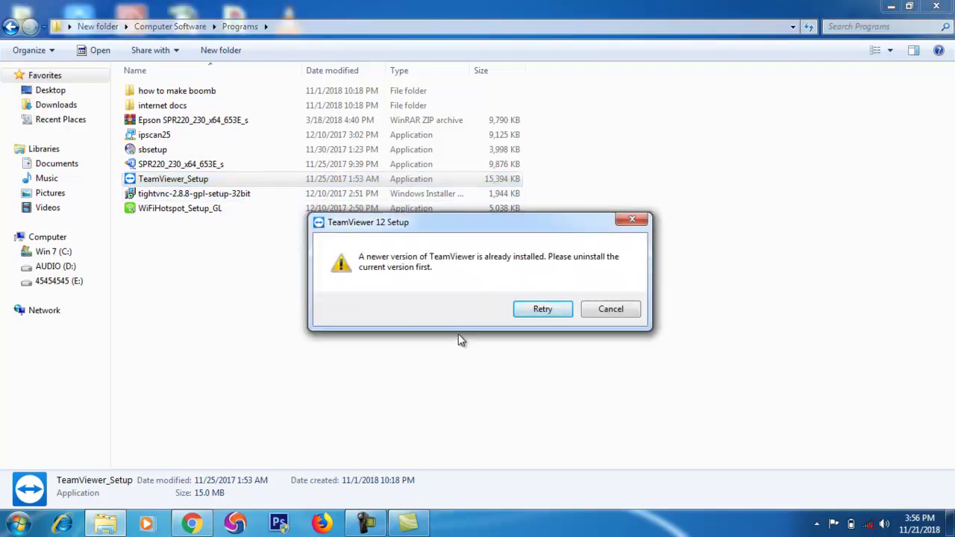
click(540, 309)
click(612, 309)
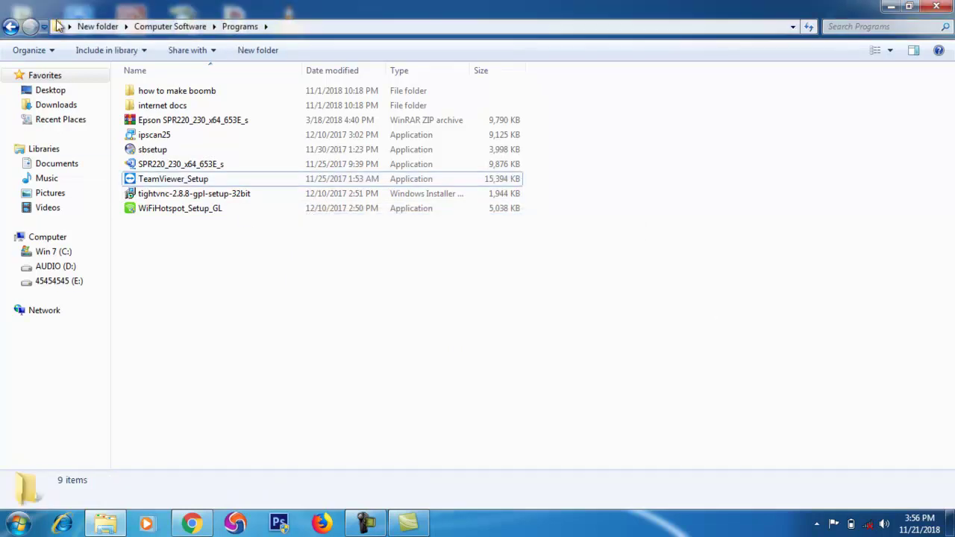
click(10, 28)
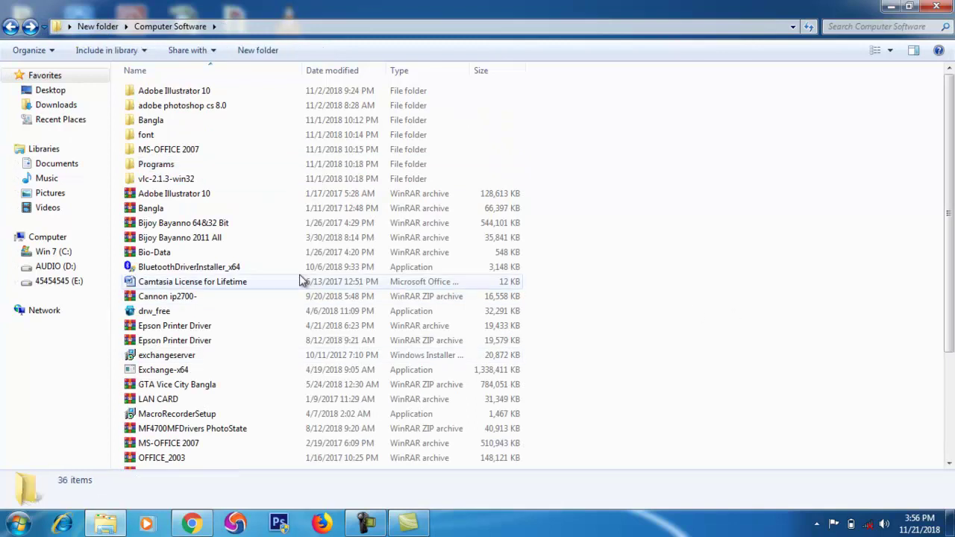
Try to run the BluetoothDriverInstaller_x64 application and close its window.
click(211, 269)
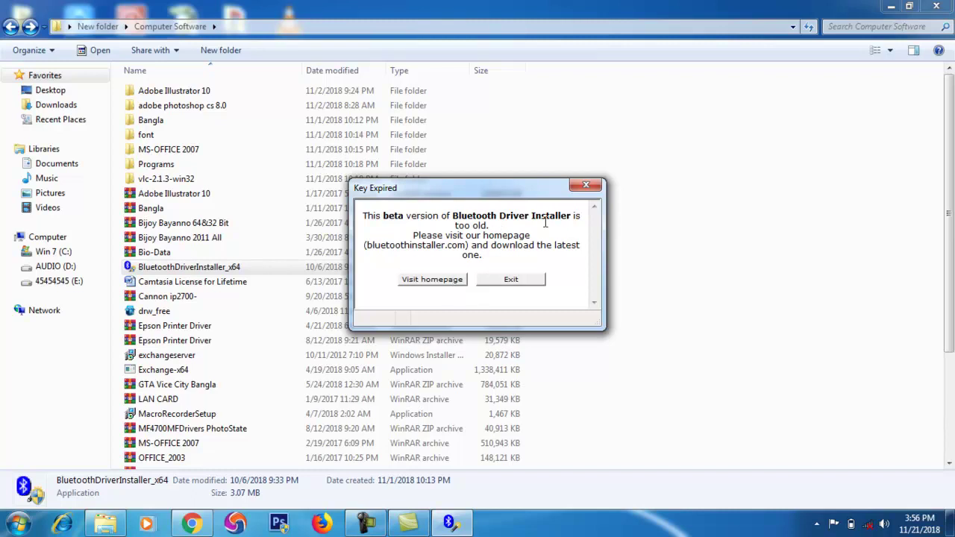
click(584, 185)
click(542, 330)
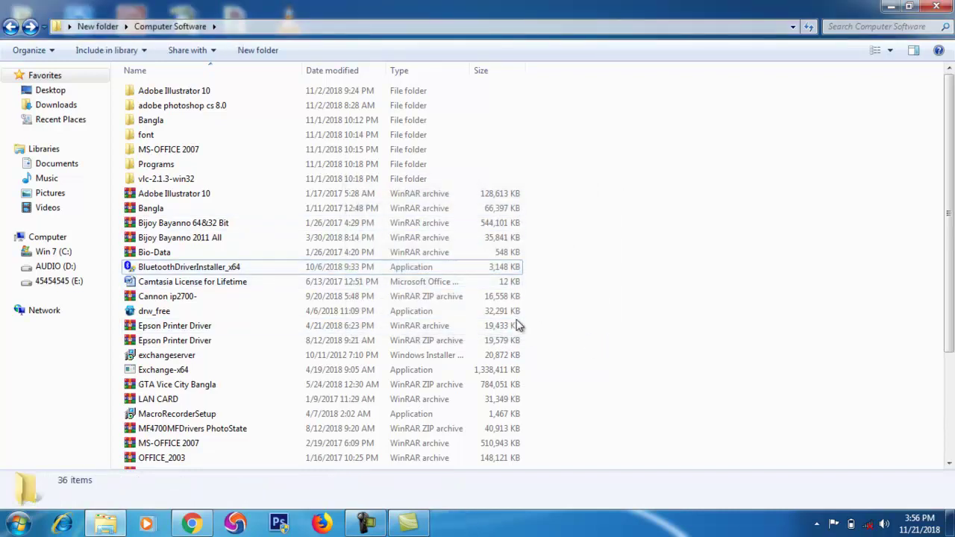
Run VirtualBox-5.2.8-121009-Win from the Computer Software folder and accept the default features and install location, proceeding to the shortcut options.
scroll(474, 315, down, 1)
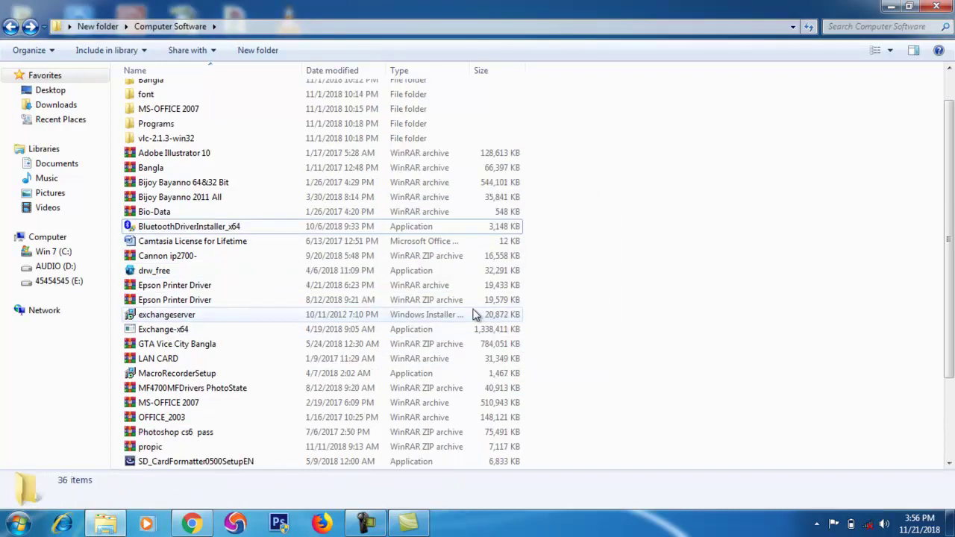
scroll(474, 315, down, 2)
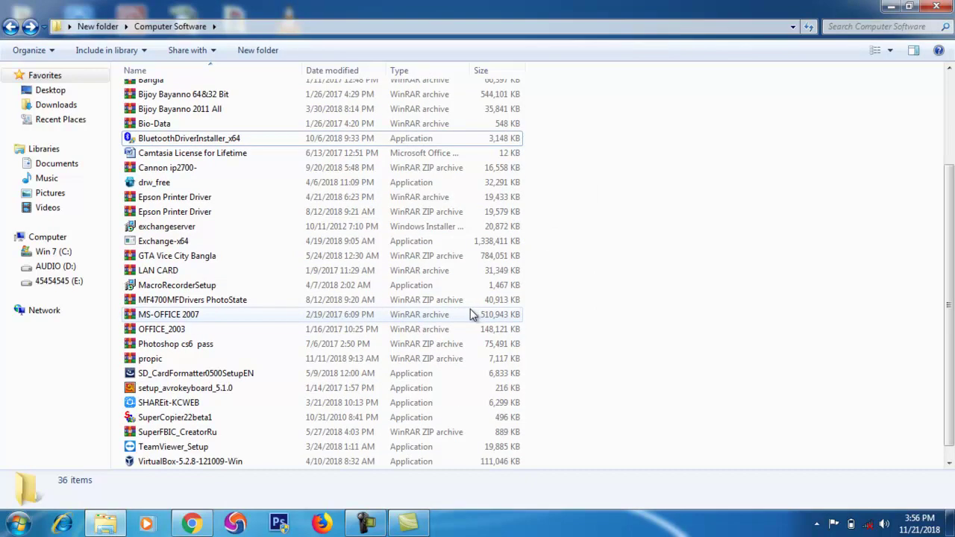
scroll(472, 315, down, 1)
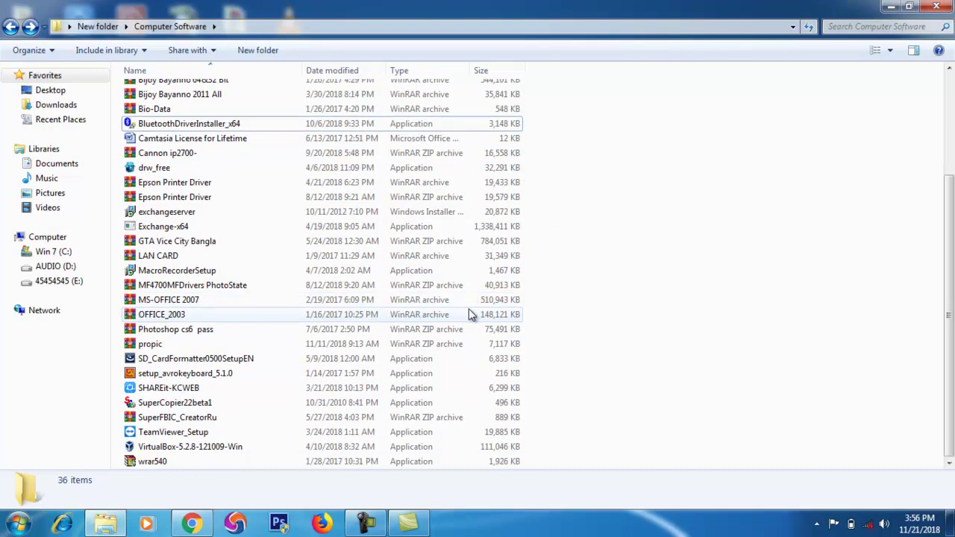
click(179, 449)
double_click(180, 449)
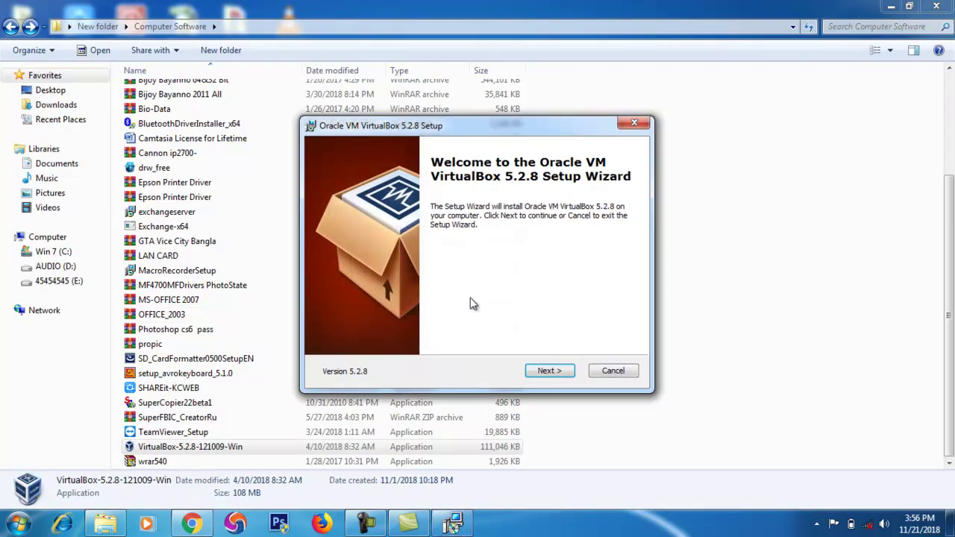
click(547, 371)
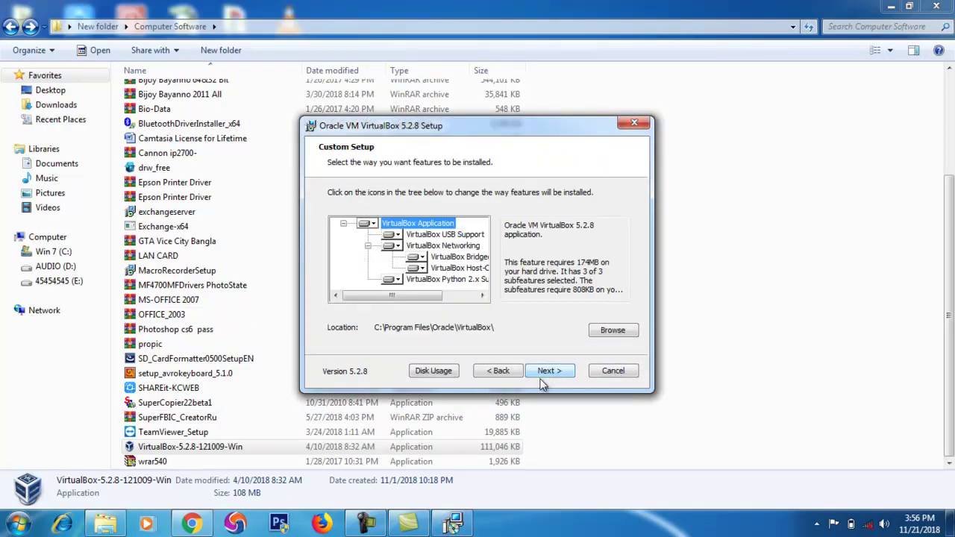
click(544, 375)
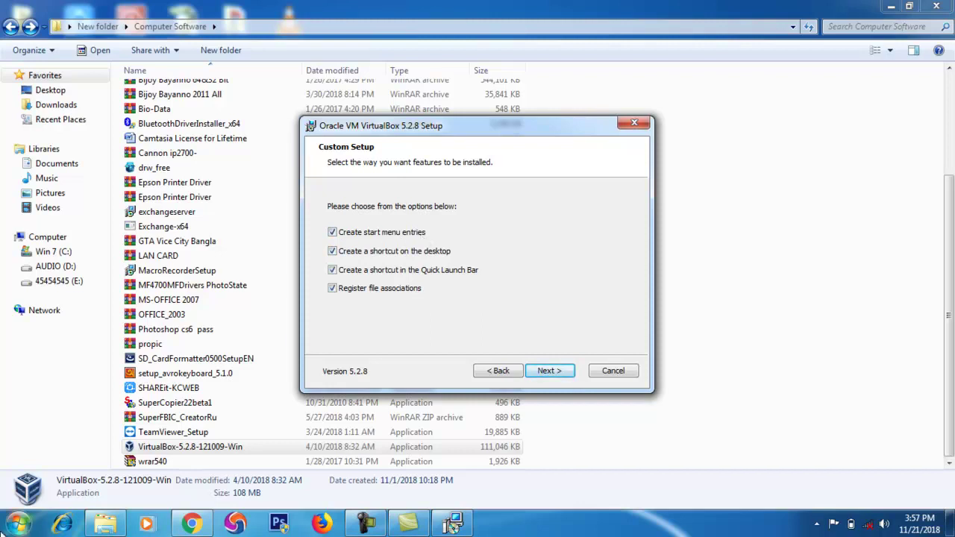
Look at the Start menu, and switch the Create start menu entries option off and on again.
click(17, 524)
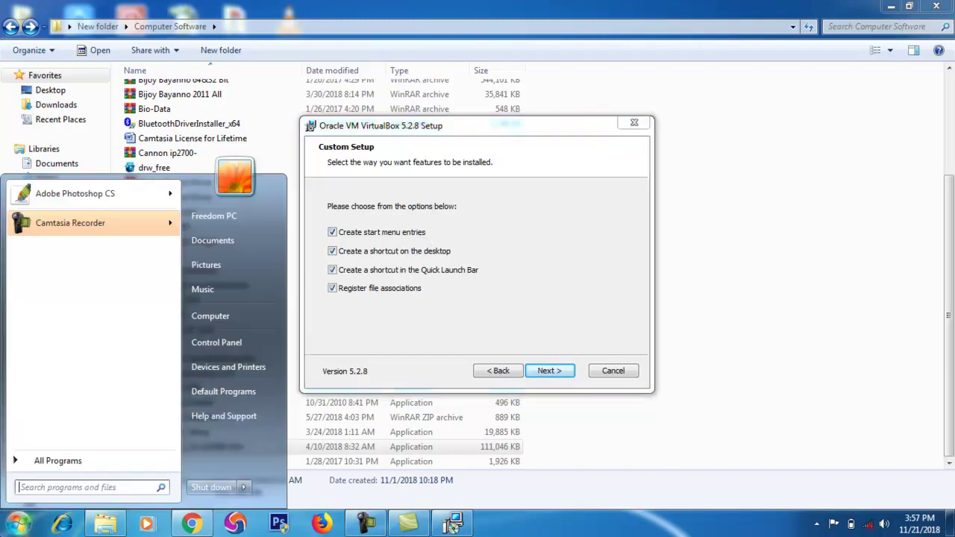
click(354, 235)
click(348, 234)
click(347, 234)
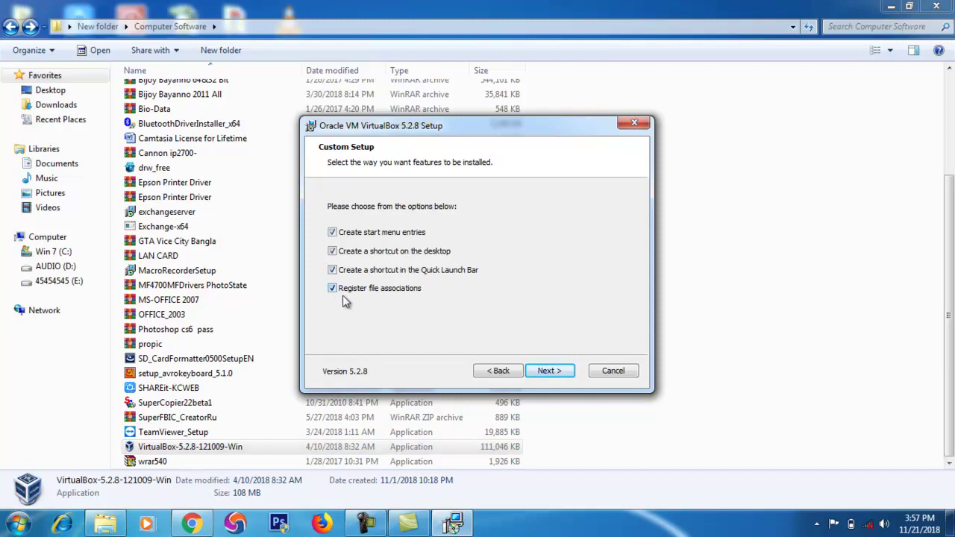
Keep all shortcut and file association options, accept the network interfaces warning and start the VirtualBox installation.
click(554, 375)
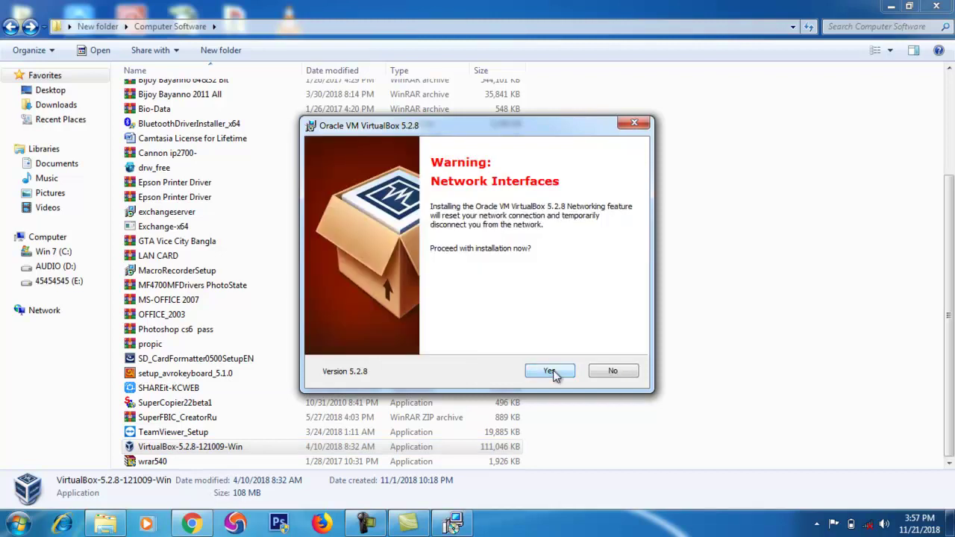
click(554, 375)
click(554, 376)
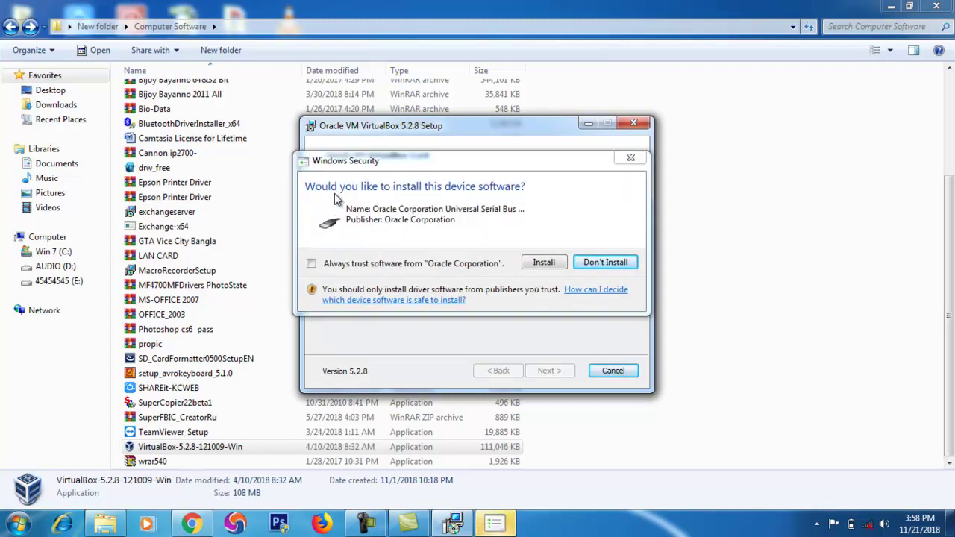
Install the Oracle device software with Oracle Corporation always trusted, and finish the setup without starting VirtualBox.
click(416, 267)
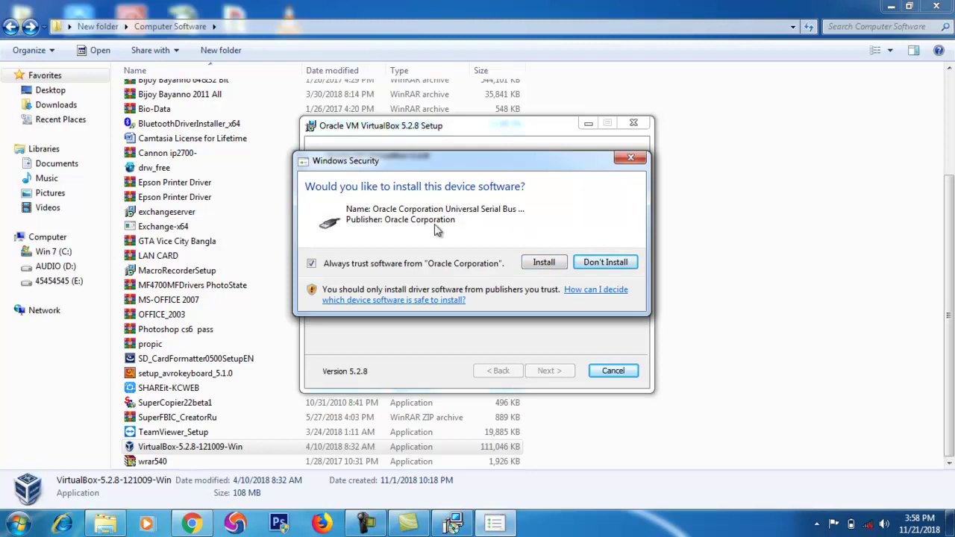
click(543, 263)
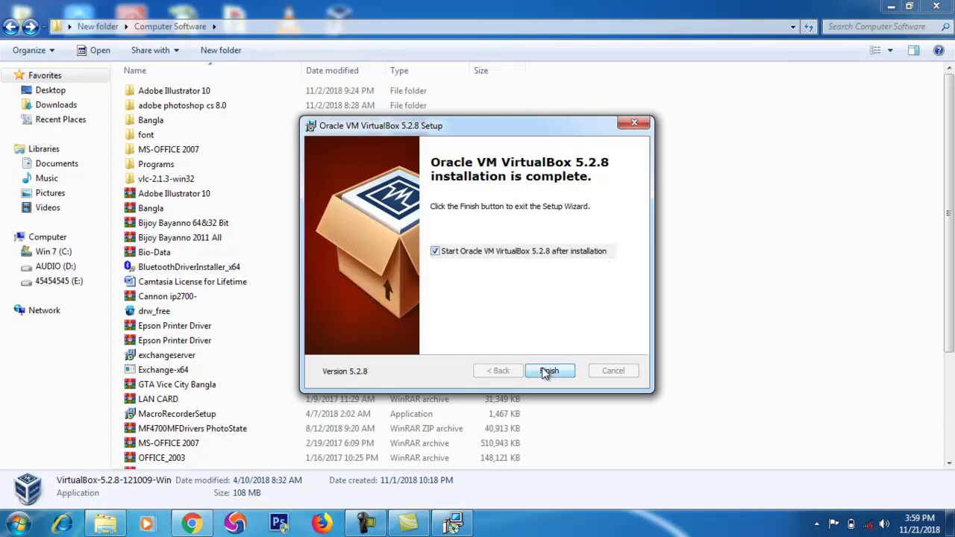
click(453, 254)
click(549, 371)
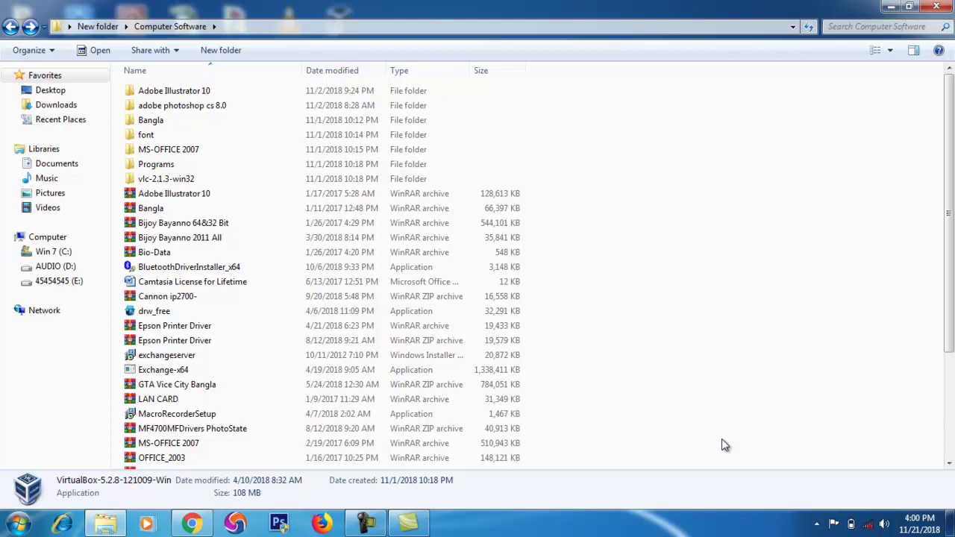
click(715, 355)
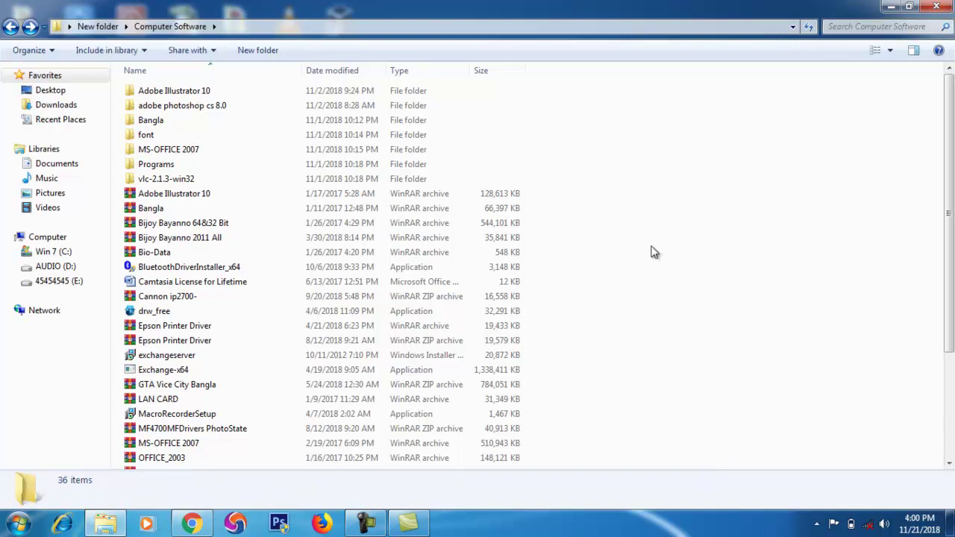
right_click(669, 160)
click(725, 216)
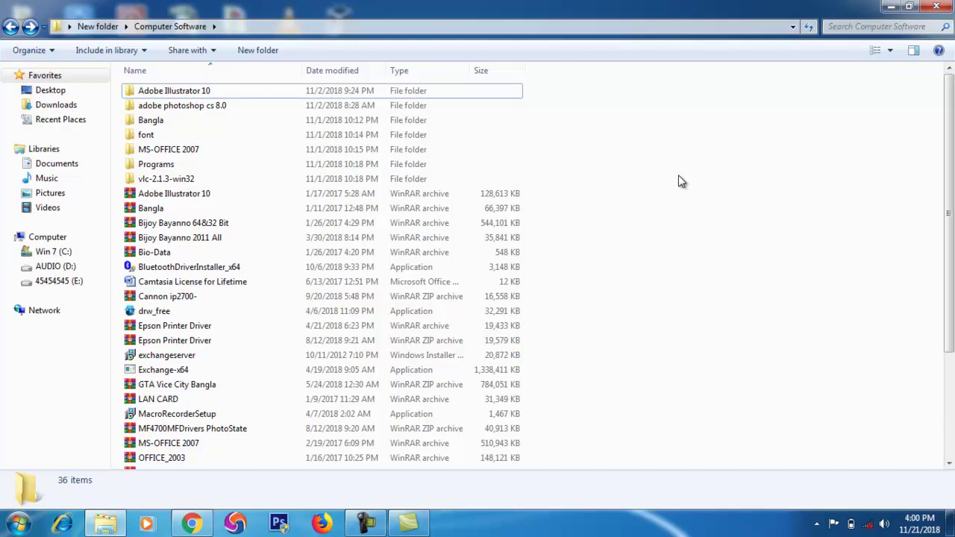
right_click(654, 162)
click(709, 218)
click(366, 524)
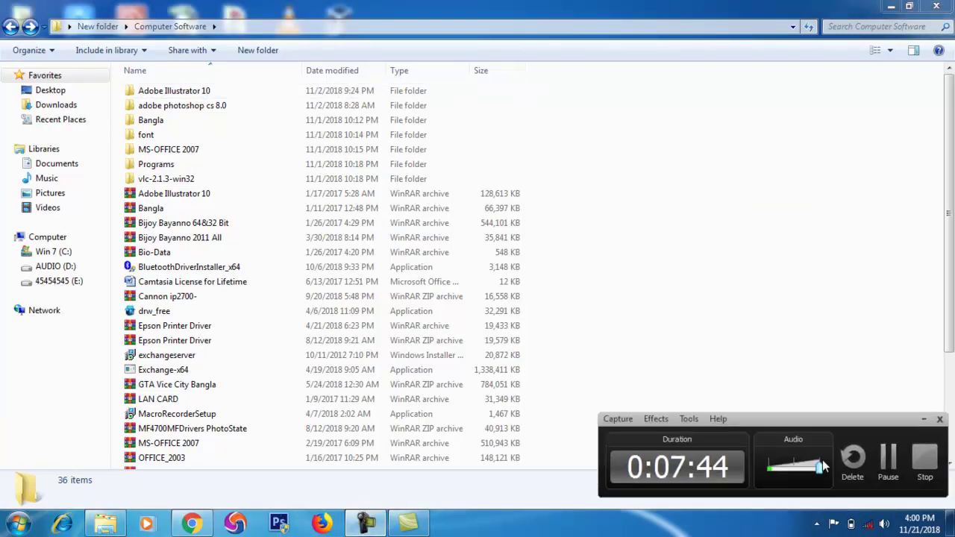